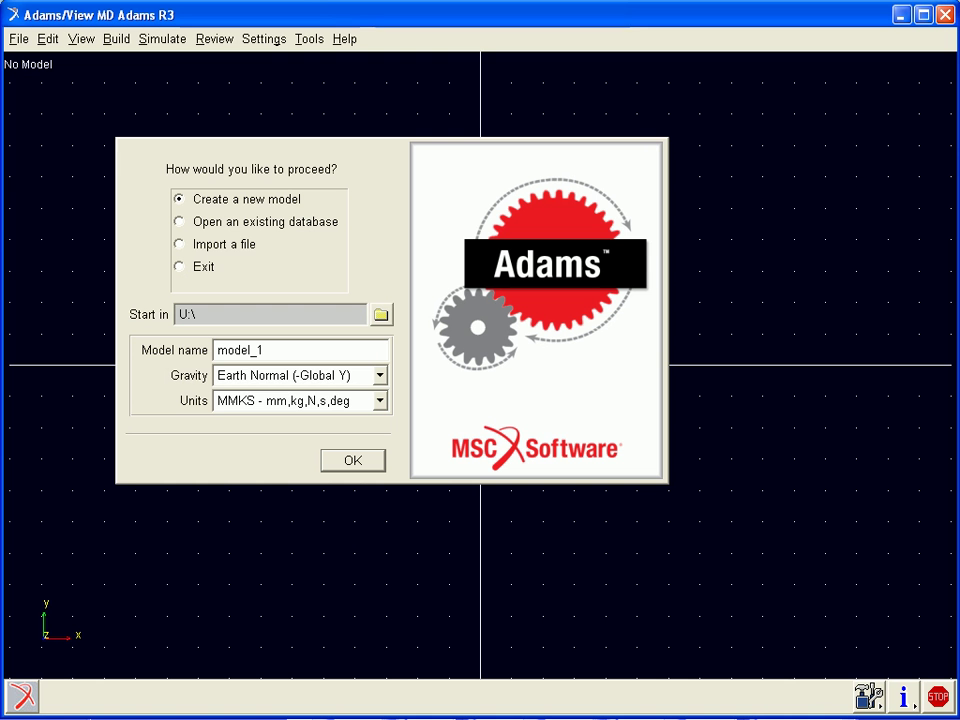
Step: Create a new model named model_1 with Earth Normal (-Global Y) gravity and MMKS units (mm, kg, N, s, deg)
{"action": "left_click", "coordinate": [226, 204]}
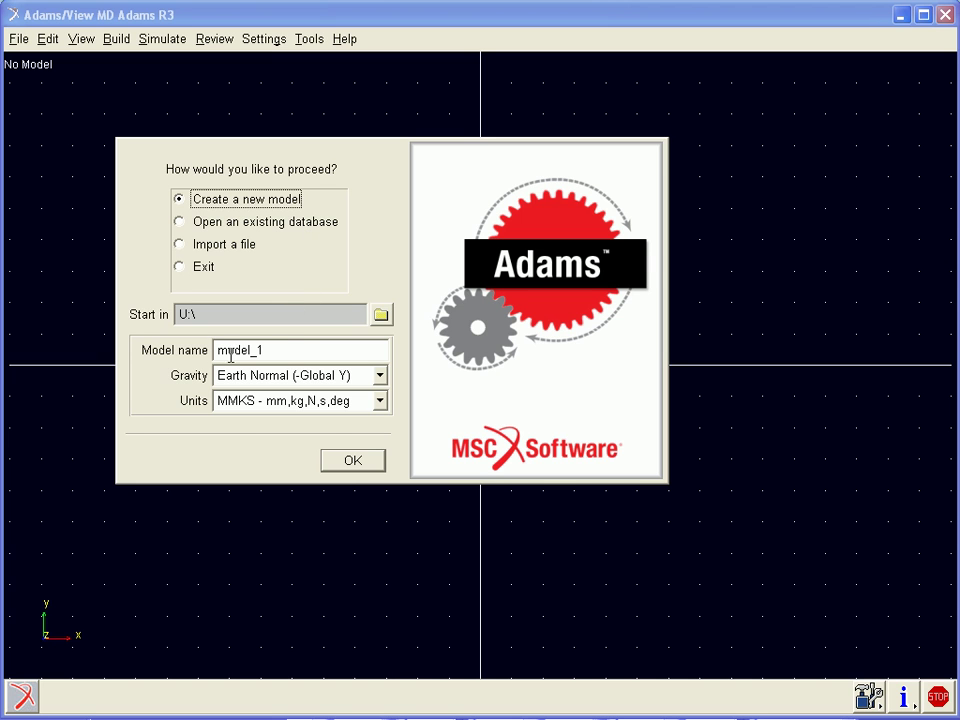
{"action": "left_click", "coordinate": [380, 401]}
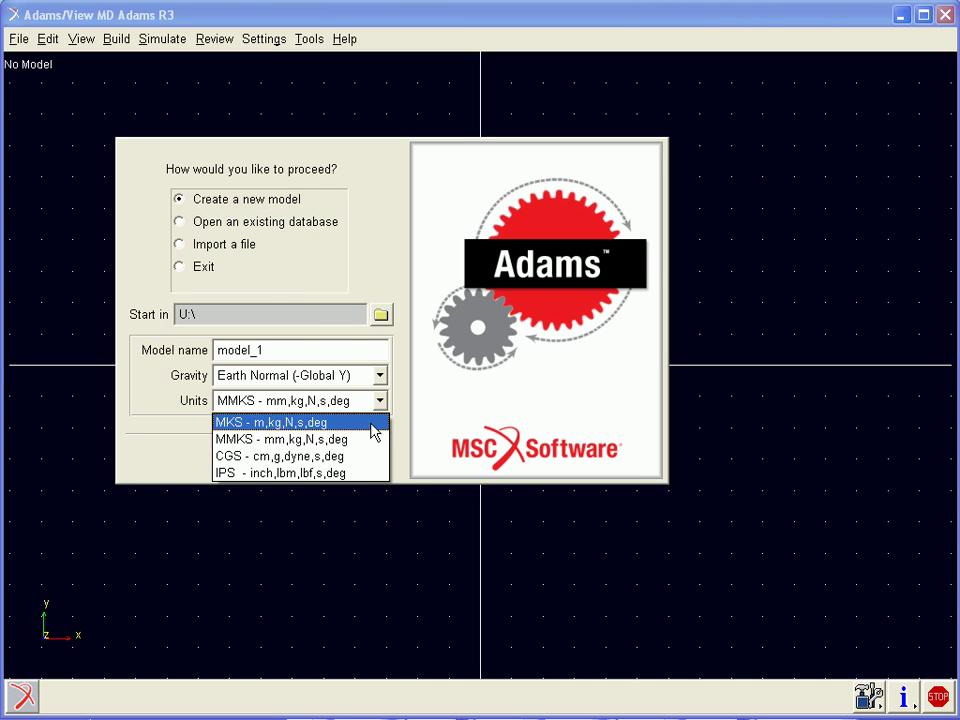
{"action": "left_click", "coordinate": [358, 452]}
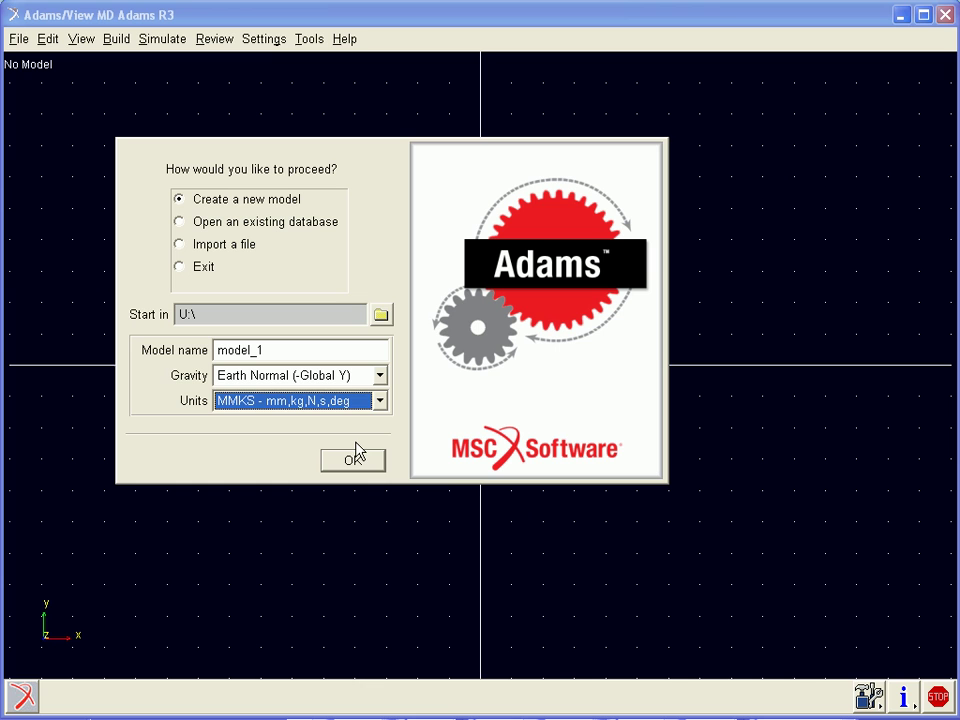
{"action": "left_click", "coordinate": [372, 462]}
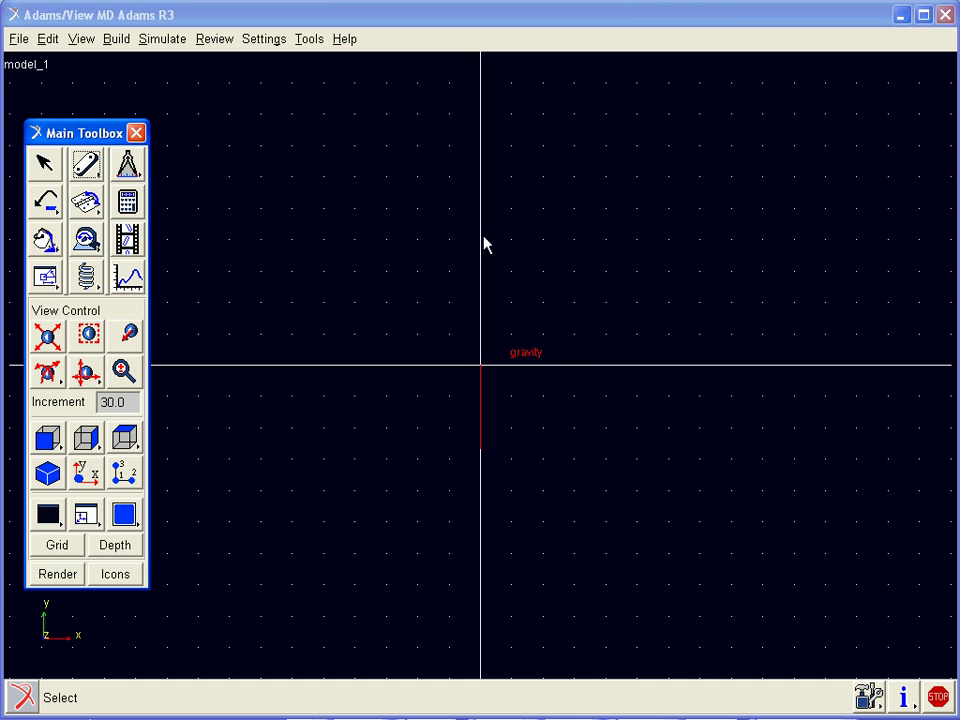
Step: Check the working grid's size and spacing settings and accept them as they are
{"action": "left_click", "coordinate": [265, 41]}
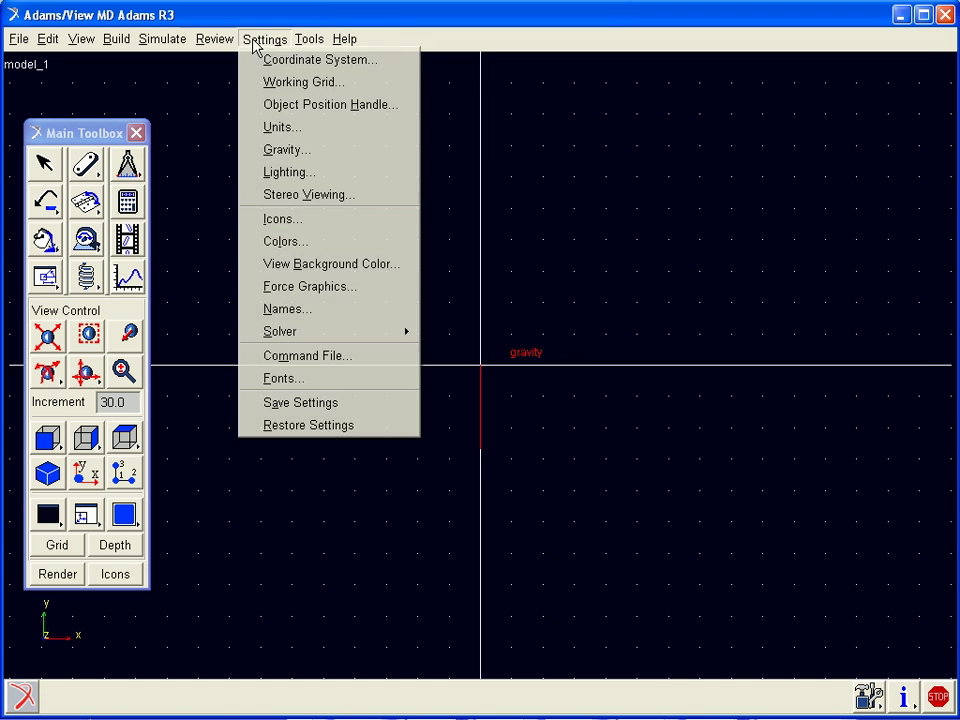
{"action": "left_click", "coordinate": [275, 84]}
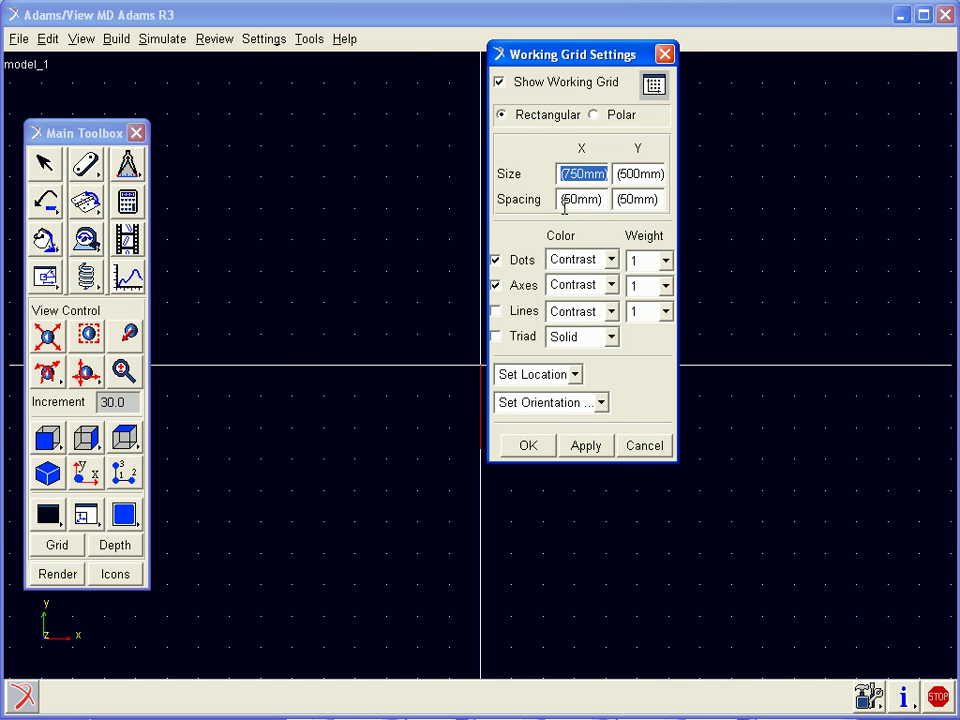
{"action": "left_click_drag", "start_coordinate": [562, 199], "coordinate": [612, 218]}
{"action": "left_click", "coordinate": [536, 450]}
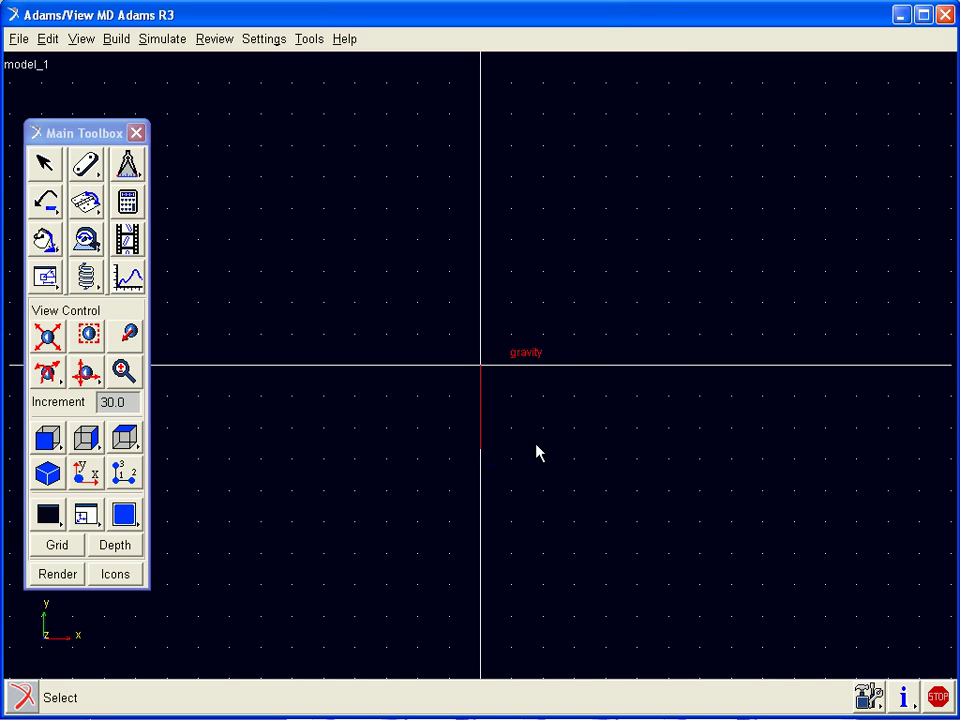
Step: Draw the crank link as a new part from the grid origin to about 50 mm in X and 200 mm in Y
{"action": "left_click", "coordinate": [87, 168]}
{"action": "left_click", "coordinate": [100, 338]}
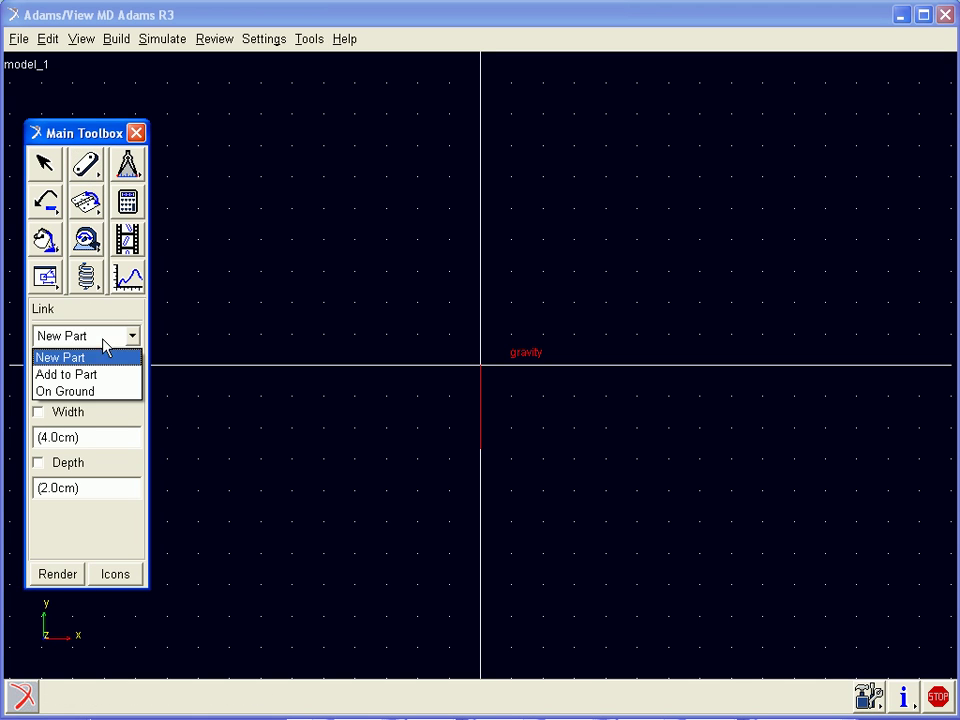
{"action": "left_click", "coordinate": [100, 358]}
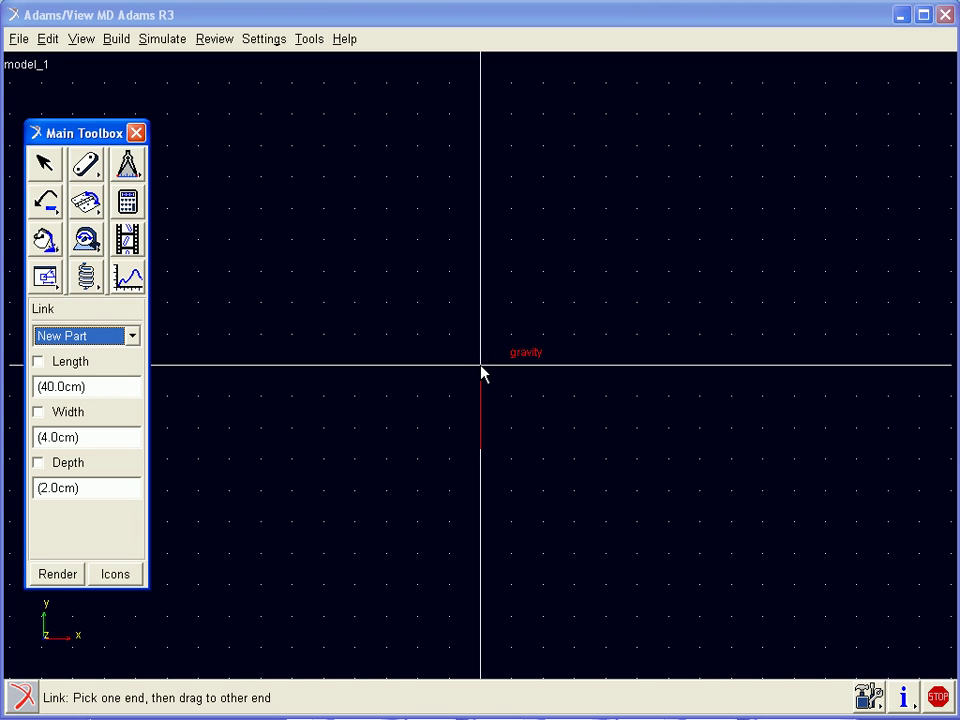
{"action": "mouse_move", "coordinate": [481, 367]}
{"action": "left_mouse_down"}
{"action": "mouse_move", "coordinate": [517, 348]}
{"action": "mouse_move", "coordinate": [514, 240]}
{"action": "left_mouse_up"}
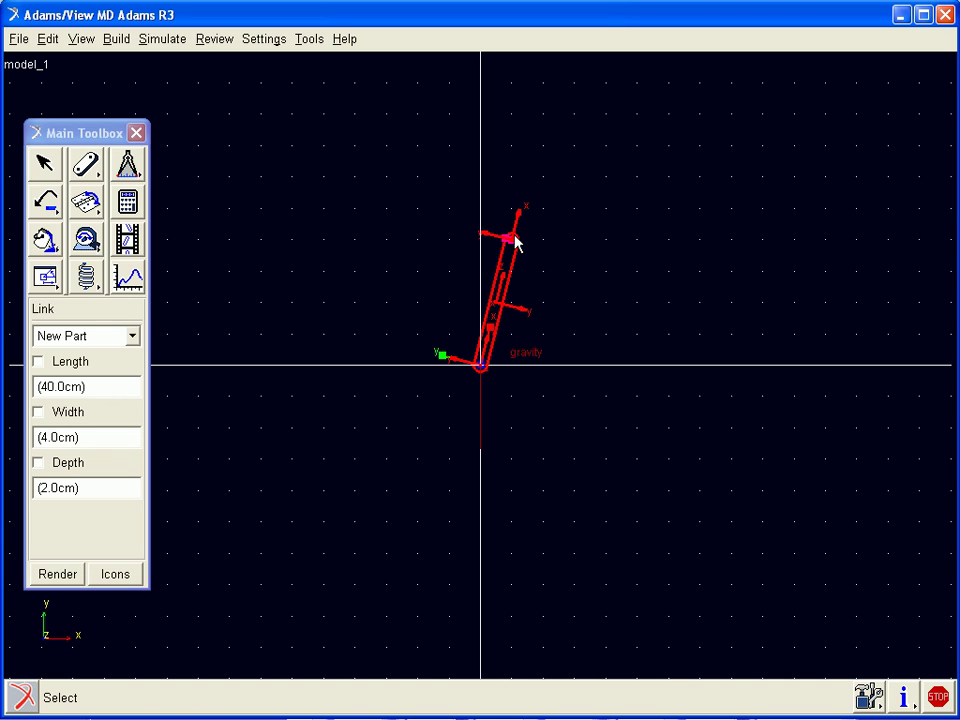
Step: Draw the coupler link from the crank's upper end to about (450, 300) mm, and a rocker link from there to about (400, 0) mm
{"action": "left_click", "coordinate": [86, 164]}
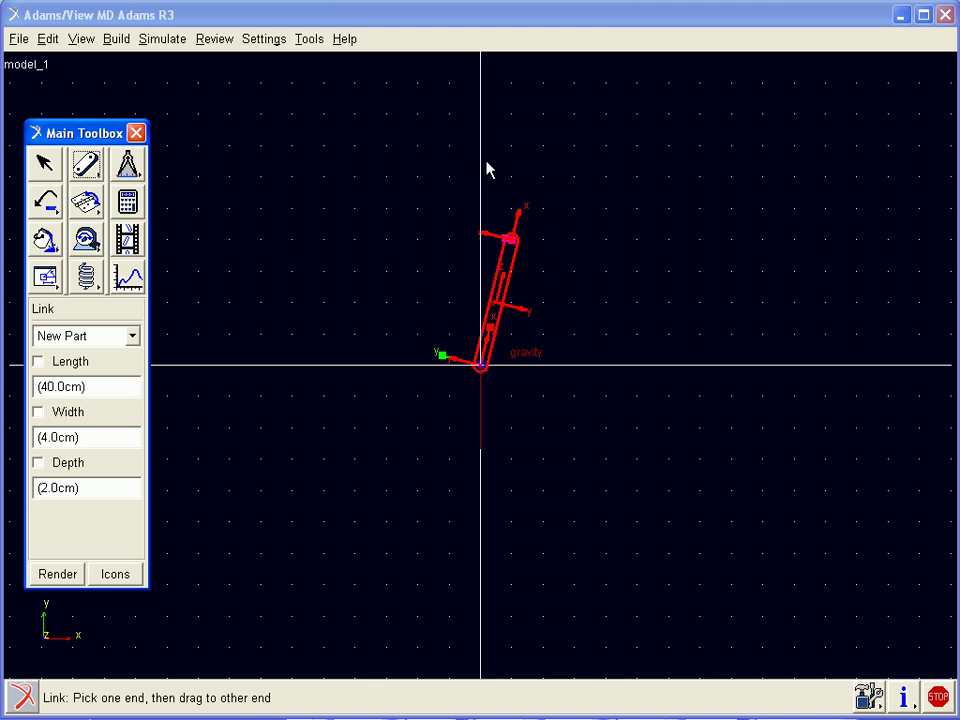
{"action": "left_click", "coordinate": [514, 243]}
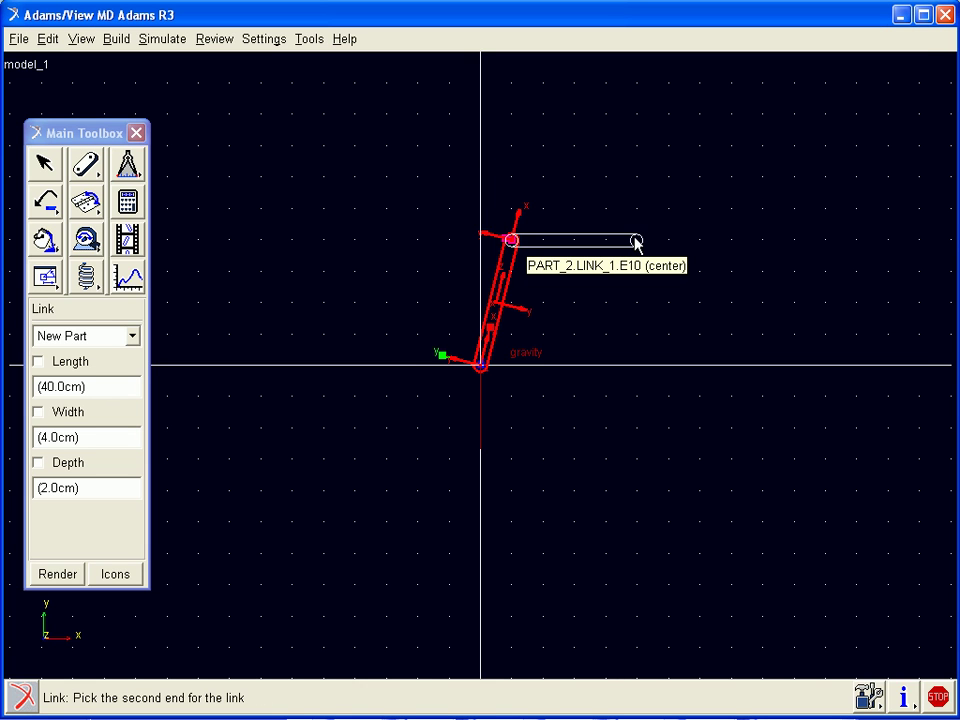
{"action": "left_click", "coordinate": [759, 191]}
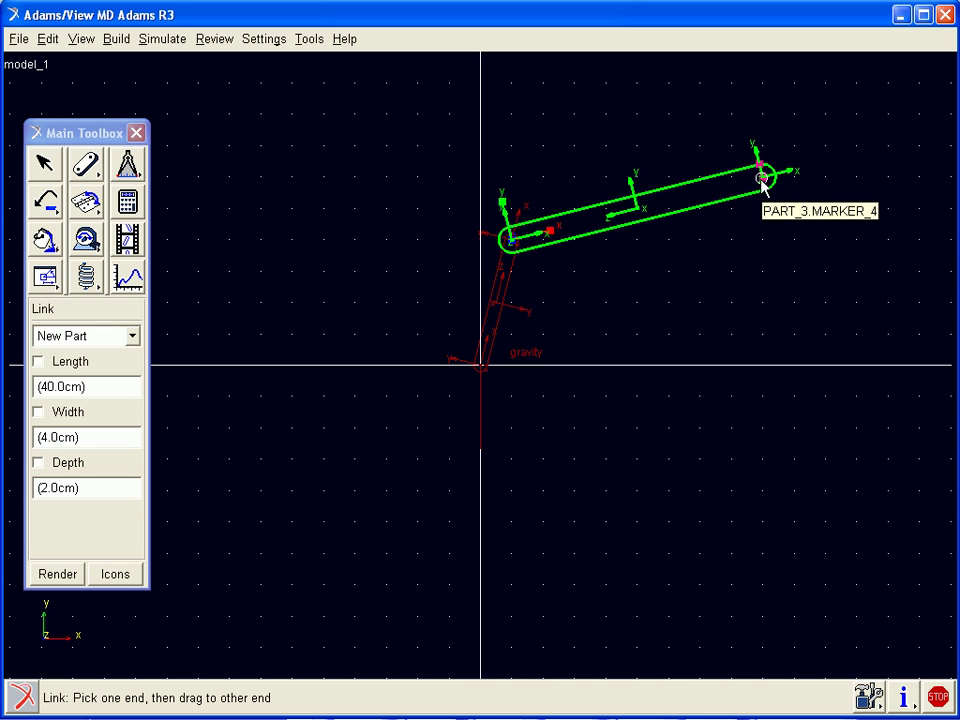
{"action": "left_click", "coordinate": [762, 186]}
{"action": "left_click", "coordinate": [732, 362]}
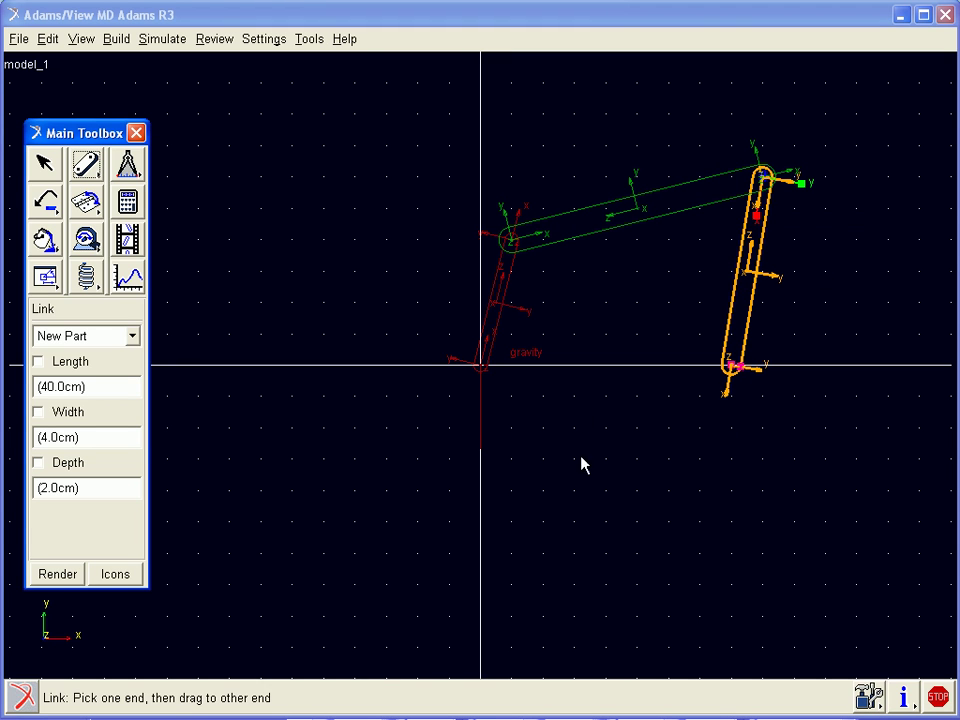
Step: Add a revolute joint, 2 Bod-1 Loc and Normal To Grid, between the crank and ground at the origin
{"action": "left_click", "coordinate": [87, 205]}
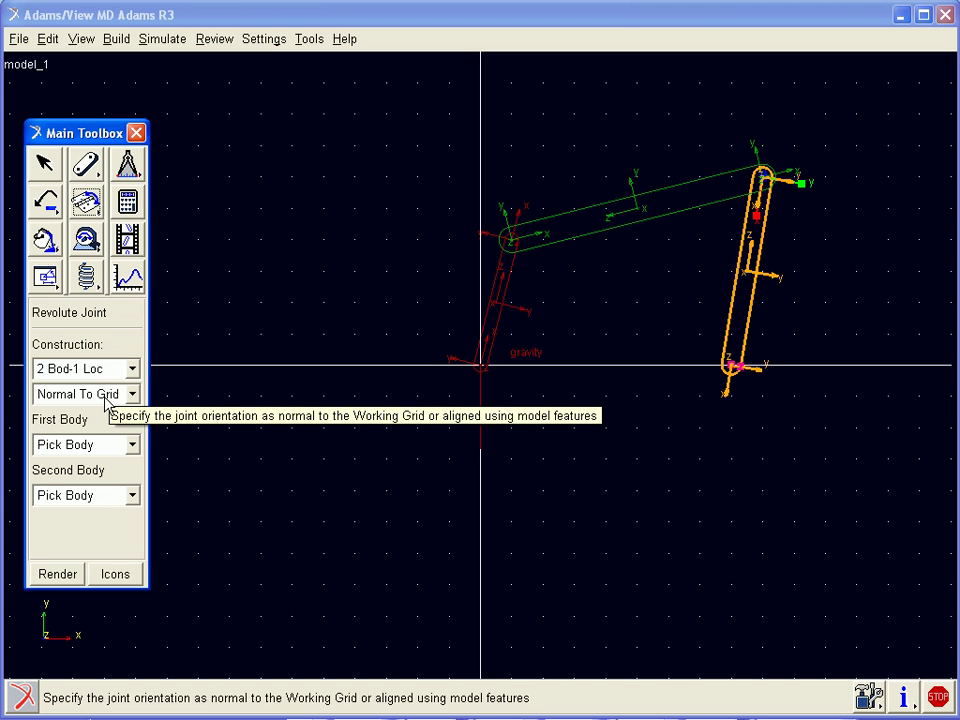
{"action": "left_click", "coordinate": [488, 328]}
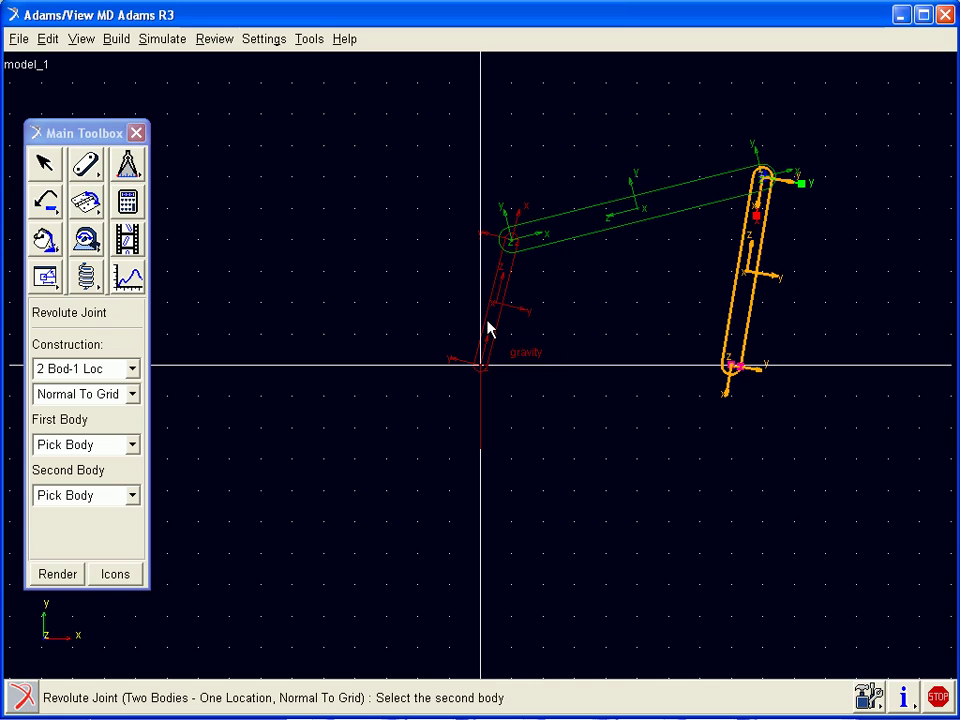
{"action": "left_click", "coordinate": [456, 439]}
{"action": "left_click", "coordinate": [481, 368]}
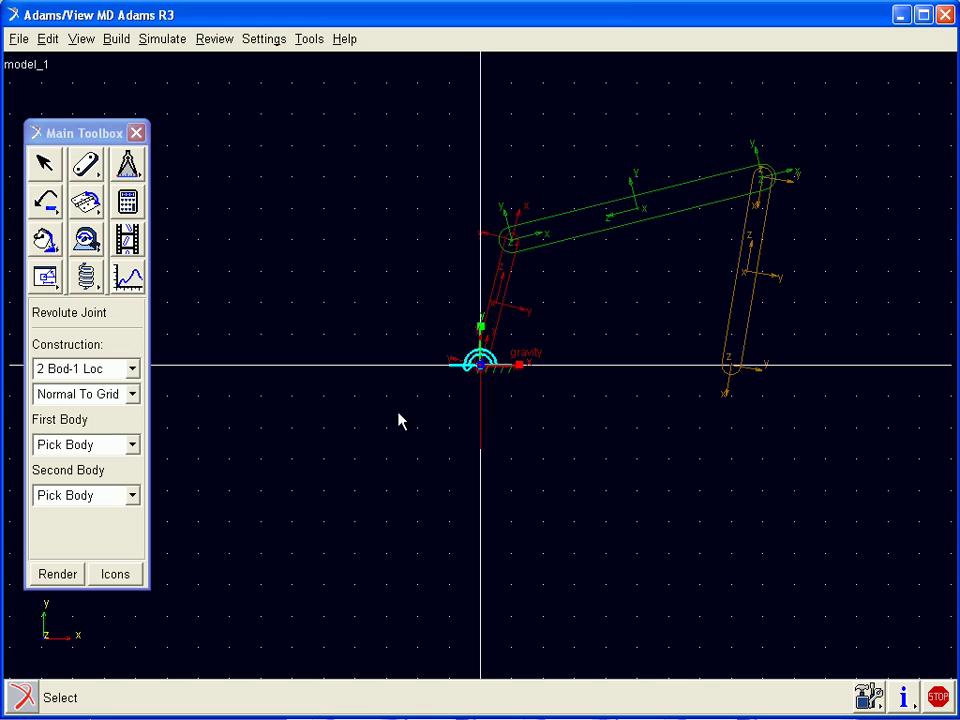
Step: Add a revolute joint between the crank and the coupler at their shared end
{"action": "left_click", "coordinate": [87, 201]}
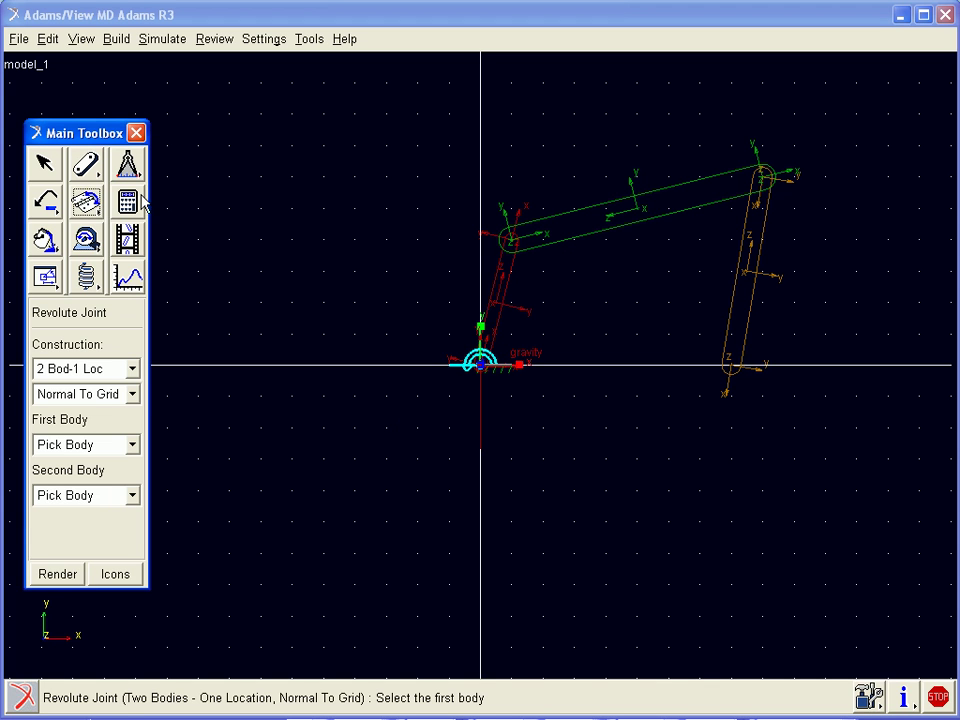
{"action": "left_click", "coordinate": [498, 287]}
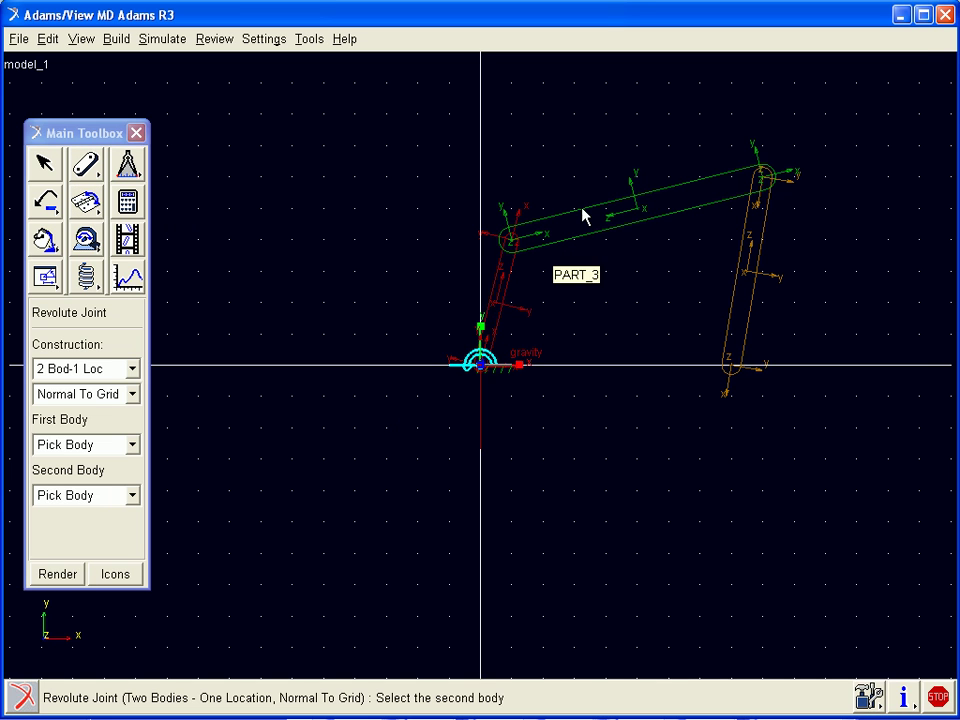
{"action": "left_click", "coordinate": [585, 217]}
{"action": "left_click", "coordinate": [511, 242]}
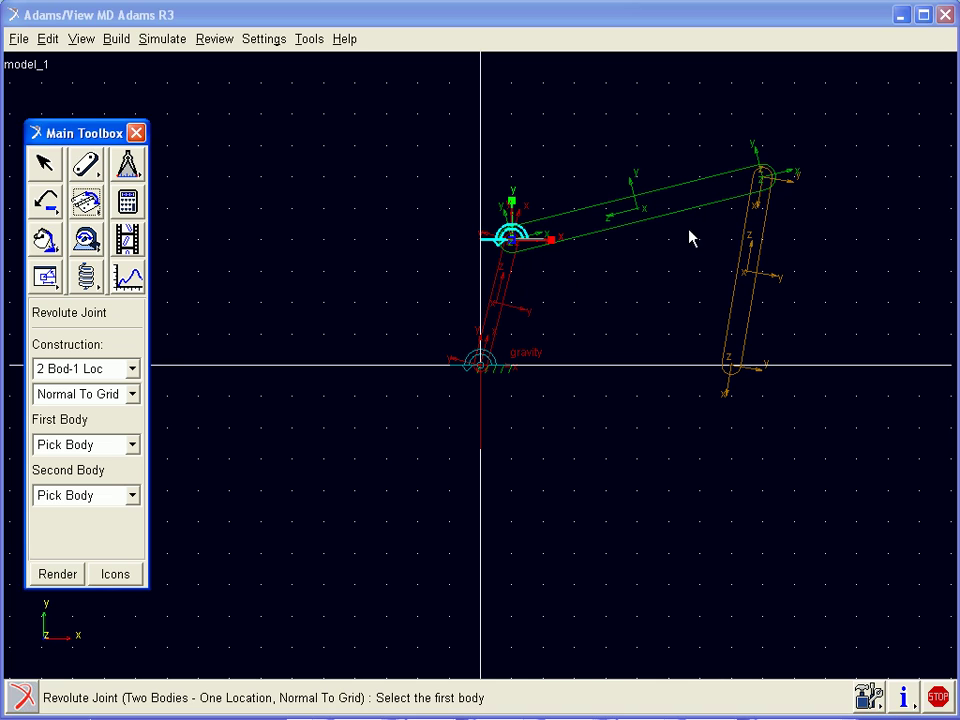
Step: Add revolute joints between the coupler and rocker at their shared end, and between the rocker and ground at its lower end
{"action": "left_click", "coordinate": [656, 204]}
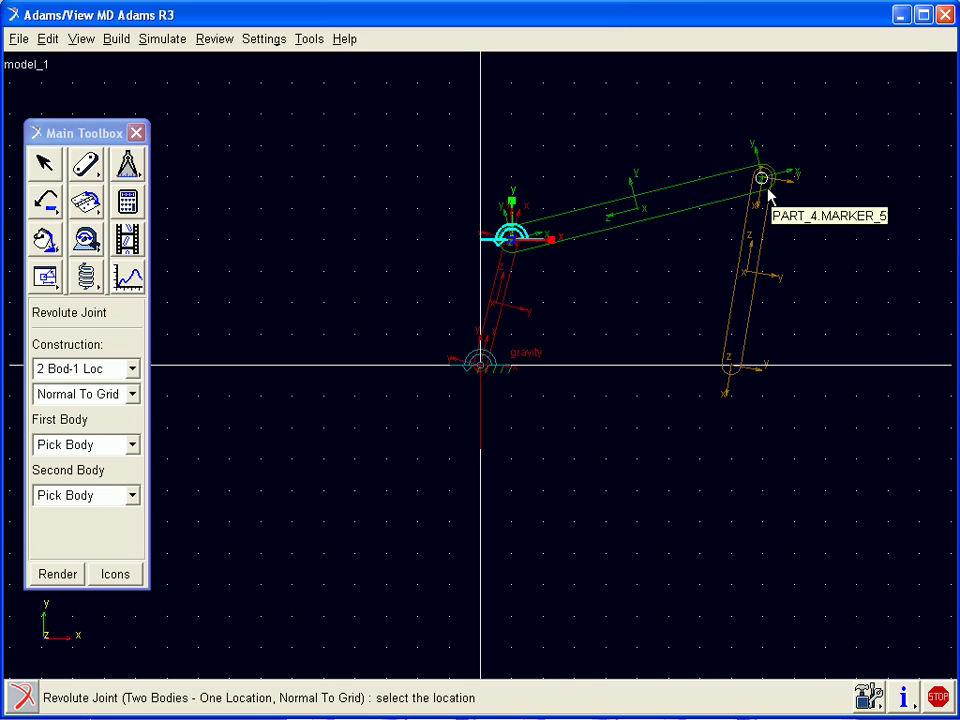
{"action": "left_click", "coordinate": [764, 179]}
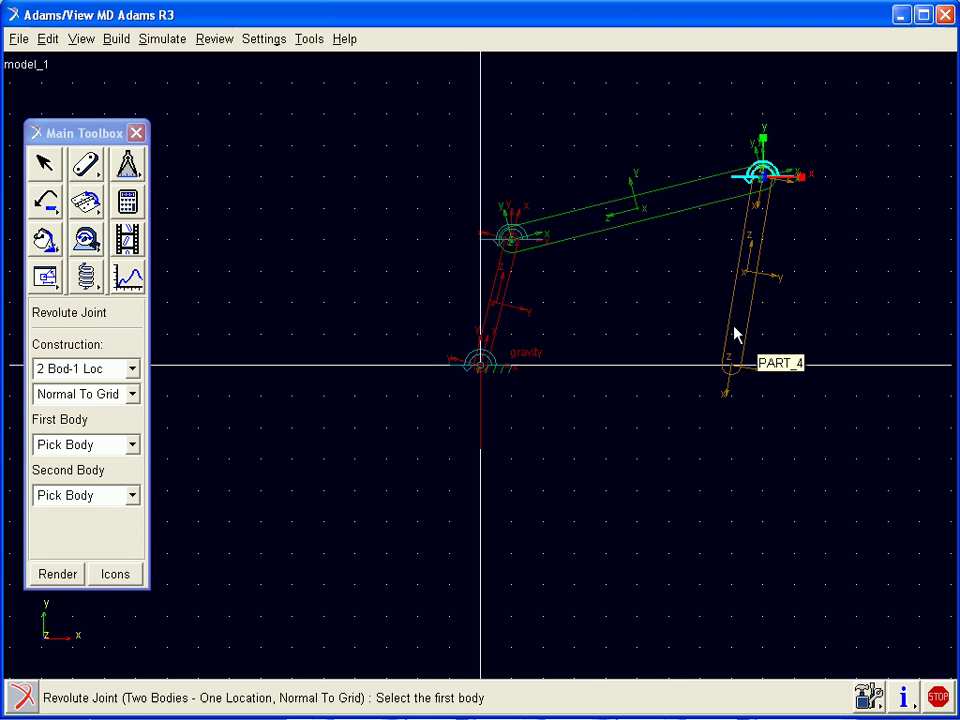
{"action": "left_click", "coordinate": [735, 333]}
{"action": "left_click", "coordinate": [752, 459]}
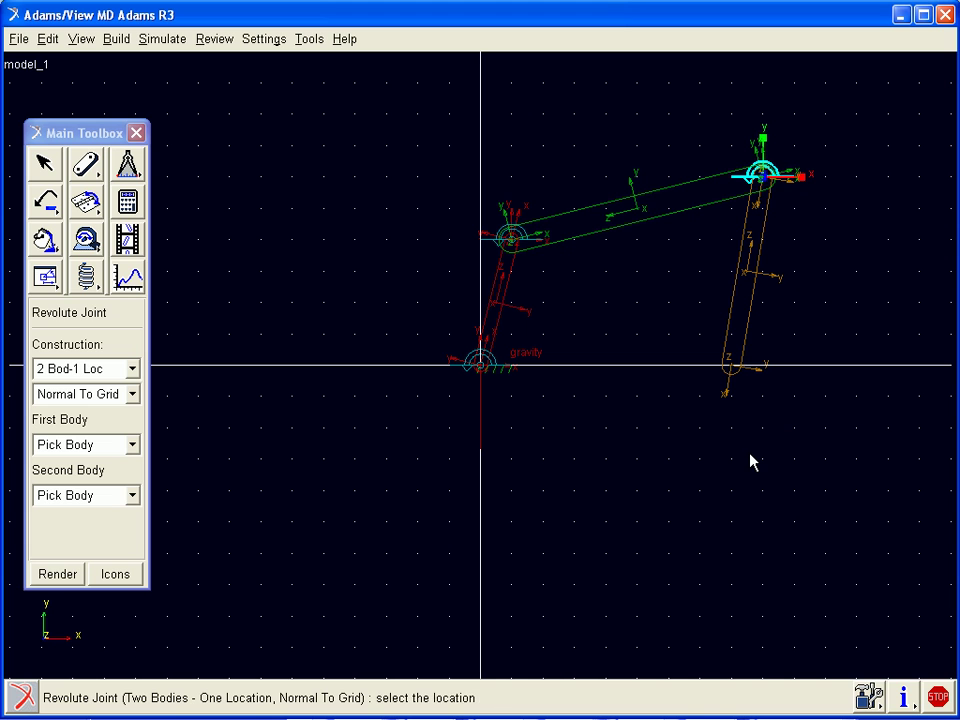
{"action": "left_click", "coordinate": [729, 368]}
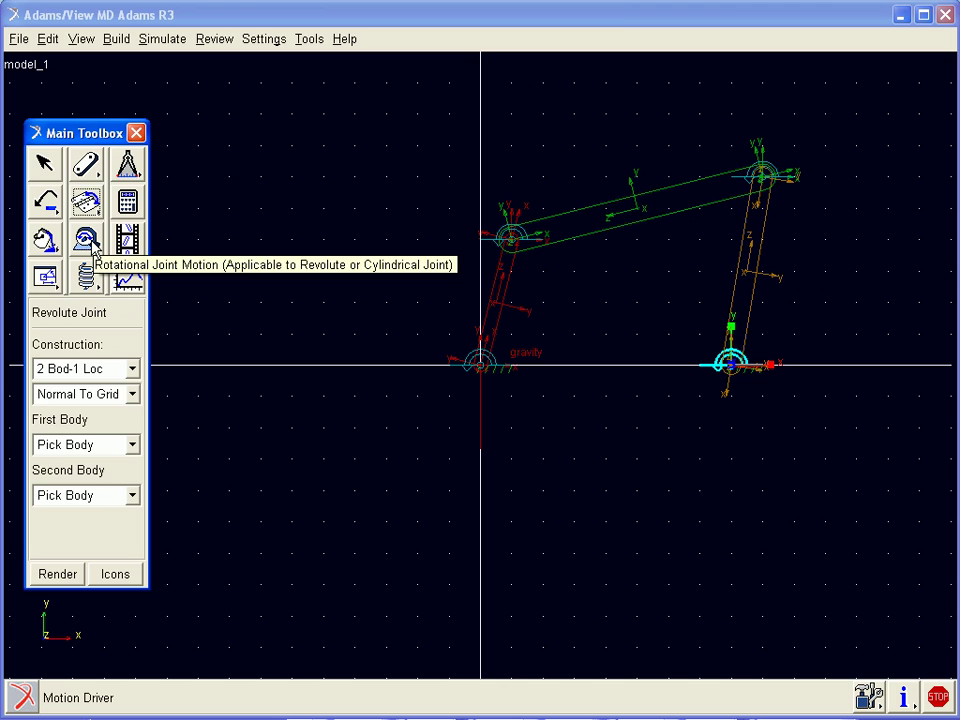
Step: Apply a rotational joint motion with a speed of 30 to the crank's ground joint at the origin
{"action": "left_click", "coordinate": [86, 240]}
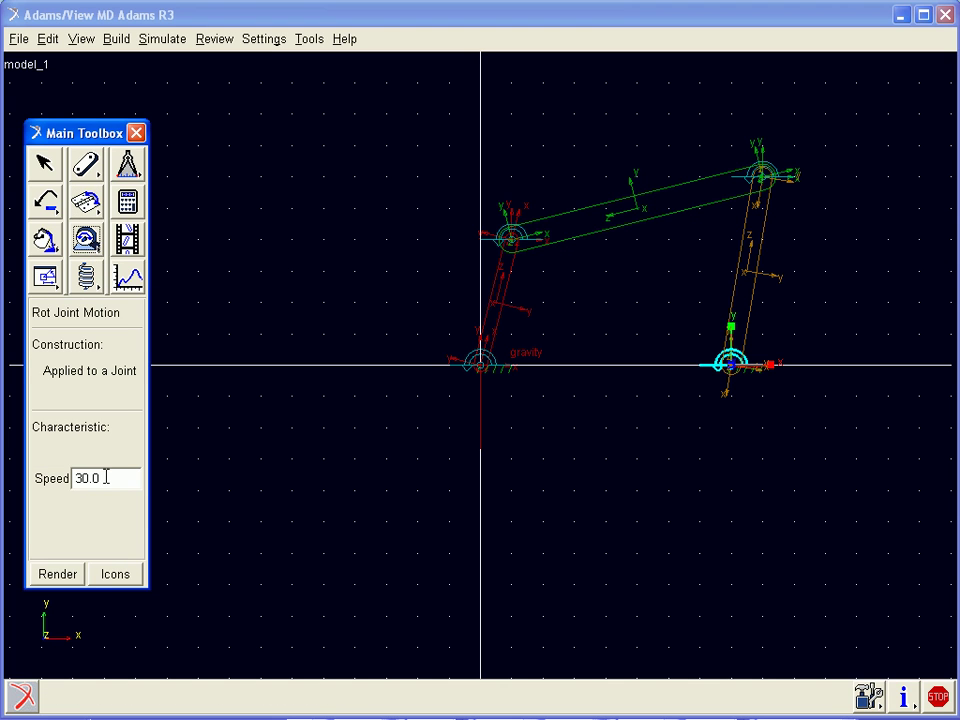
{"action": "left_click_drag", "start_coordinate": [103, 478], "coordinate": [67, 477]}
{"action": "type", "text": "30"}
{"action": "left_click", "coordinate": [478, 364]}
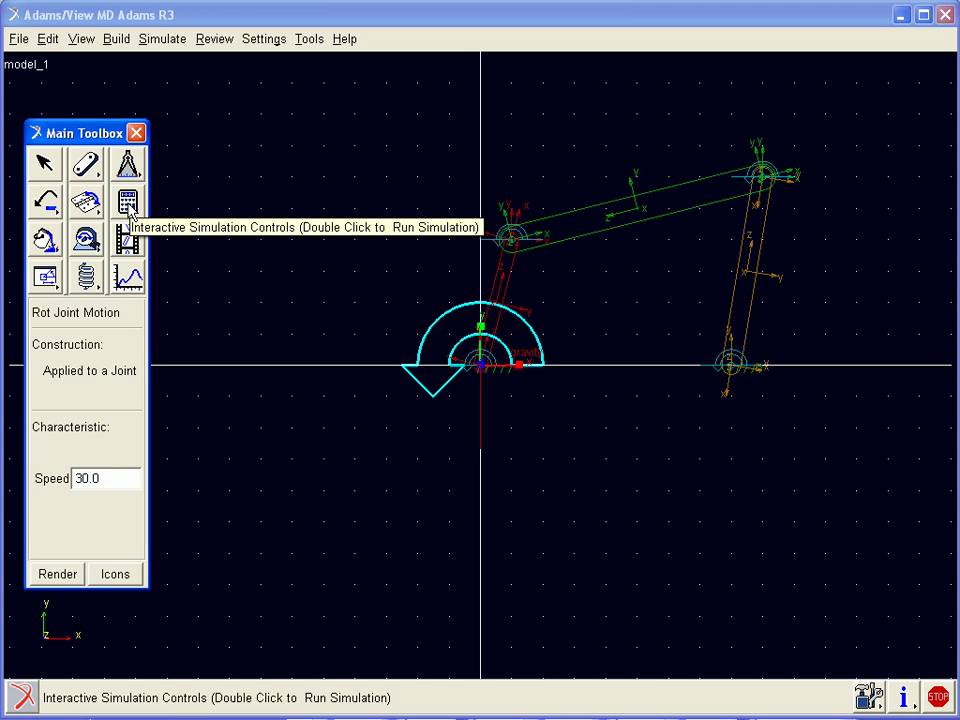
Step: Run a simulation of the linkage with an end time of 12 and 200 steps
{"action": "left_click", "coordinate": [130, 215]}
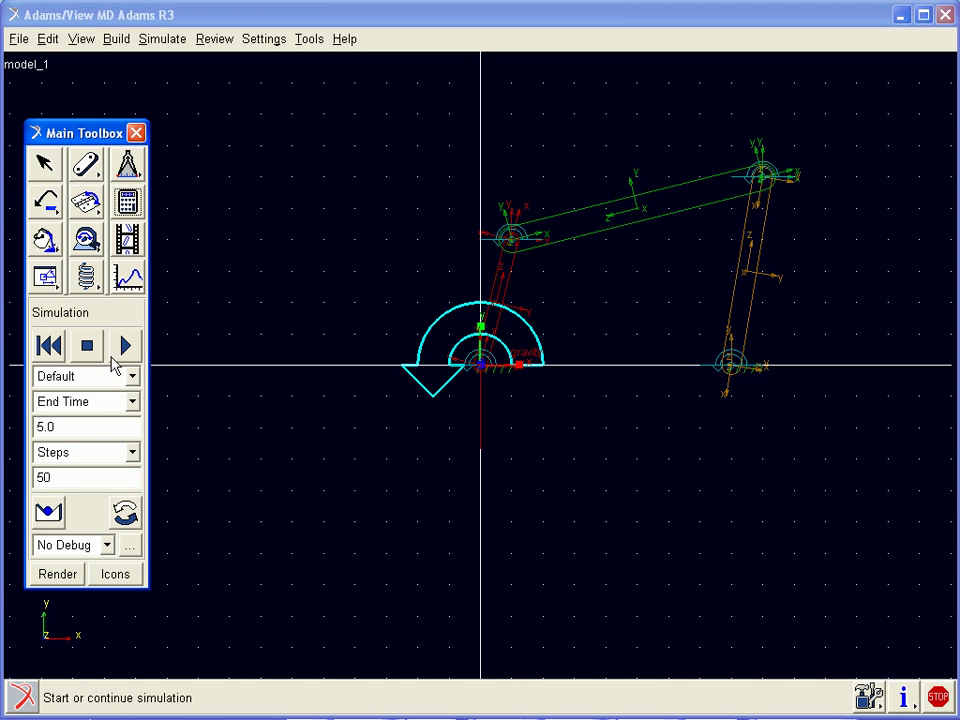
{"action": "left_click", "coordinate": [60, 425]}
{"action": "left_click_drag", "start_coordinate": [60, 425], "coordinate": [30, 430]}
{"action": "type", "text": "12"}
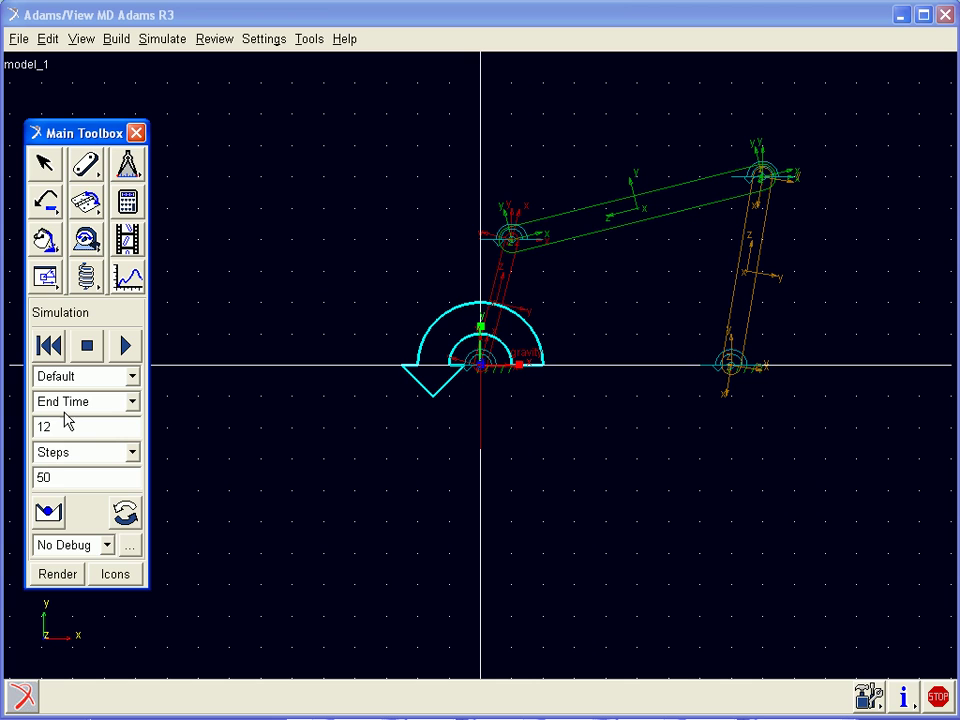
{"action": "left_click_drag", "start_coordinate": [77, 478], "coordinate": [35, 485]}
{"action": "type", "text": "200"}
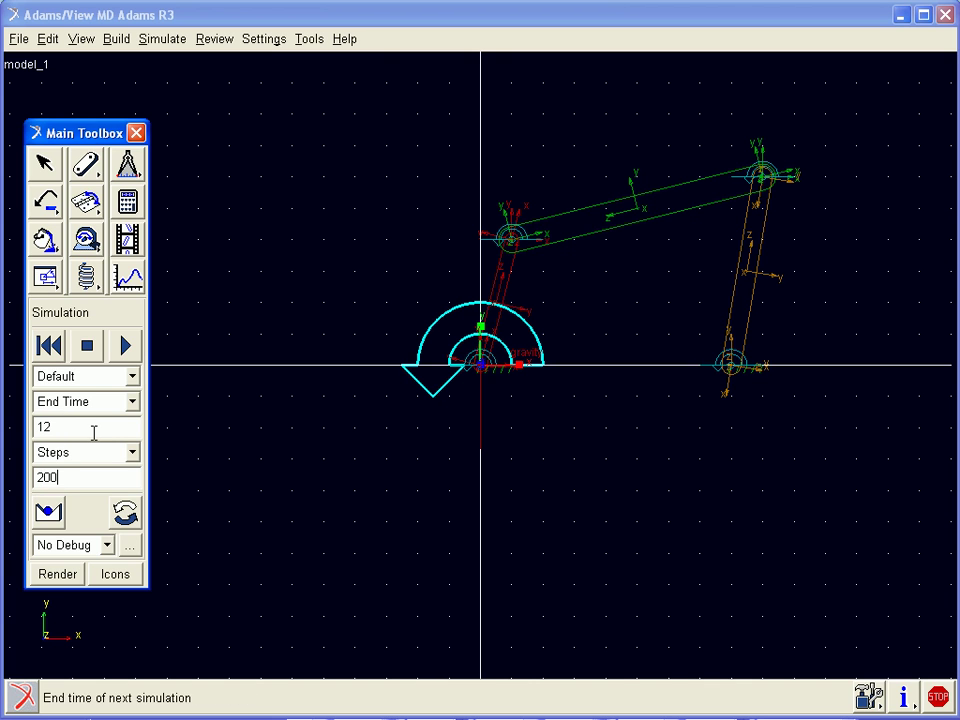
{"action": "left_click", "coordinate": [125, 345]}
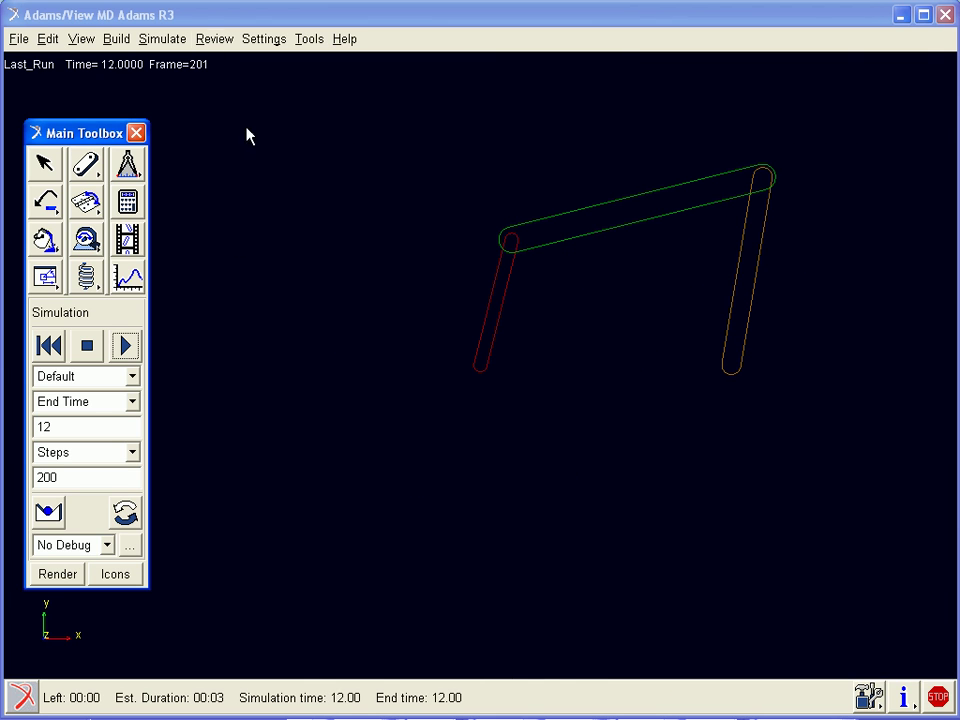
Step: Replay the last run's animation to watch the linkage move, and close the animation controls
{"action": "left_click", "coordinate": [212, 40]}
{"action": "left_click", "coordinate": [214, 58]}
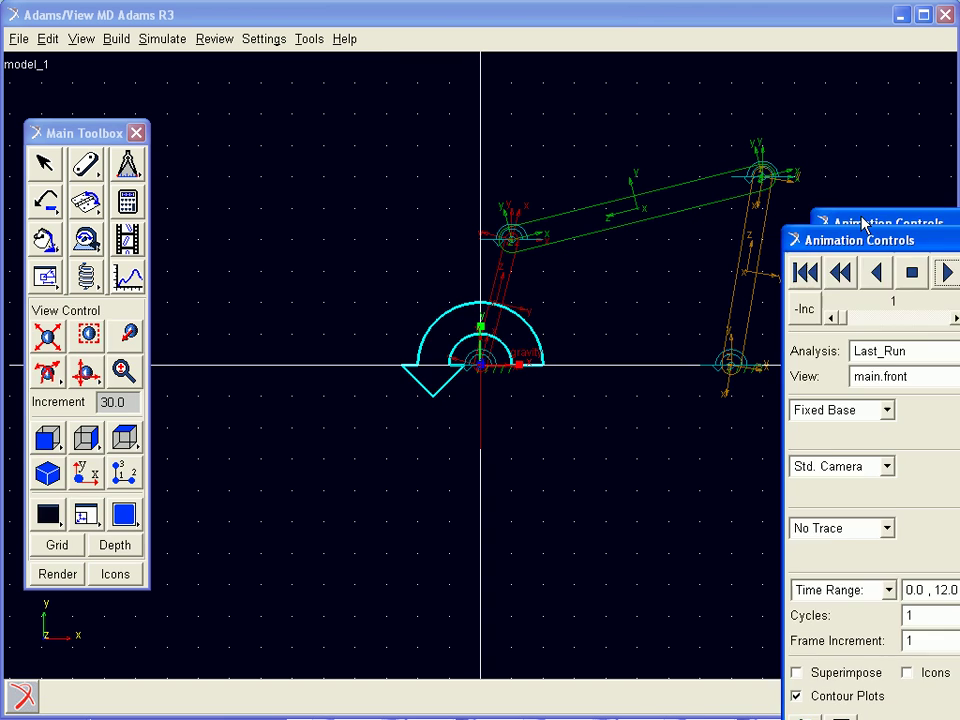
{"action": "left_click_drag", "start_coordinate": [863, 225], "coordinate": [122, 140]}
{"action": "left_click", "coordinate": [203, 176]}
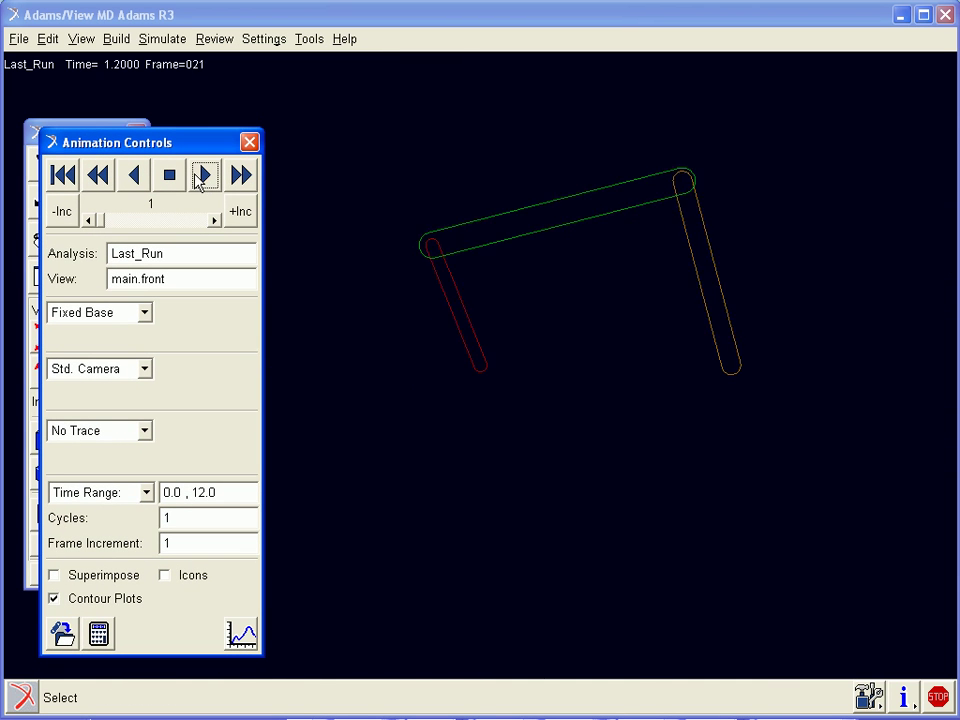
{"action": "left_click", "coordinate": [166, 173]}
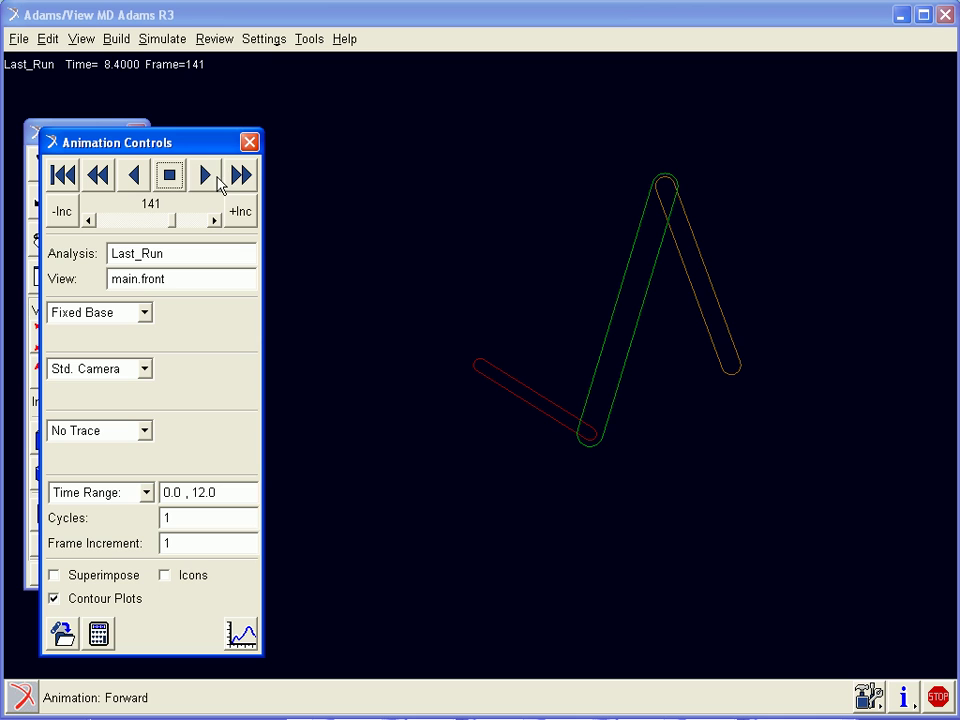
{"action": "left_click", "coordinate": [205, 178]}
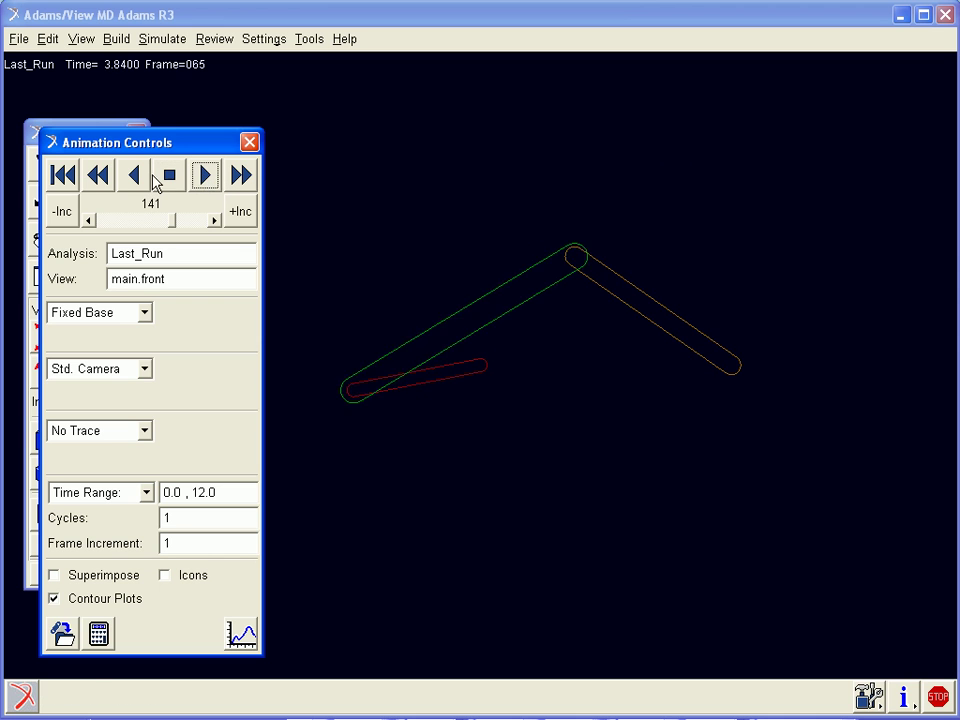
{"action": "left_click", "coordinate": [249, 142]}
Step: Switch to Adams/PostProcessor and plot the Z component of JOINT_4's Ax_Ay_Az_Projection_Angles against time
{"action": "left_click", "coordinate": [212, 40]}
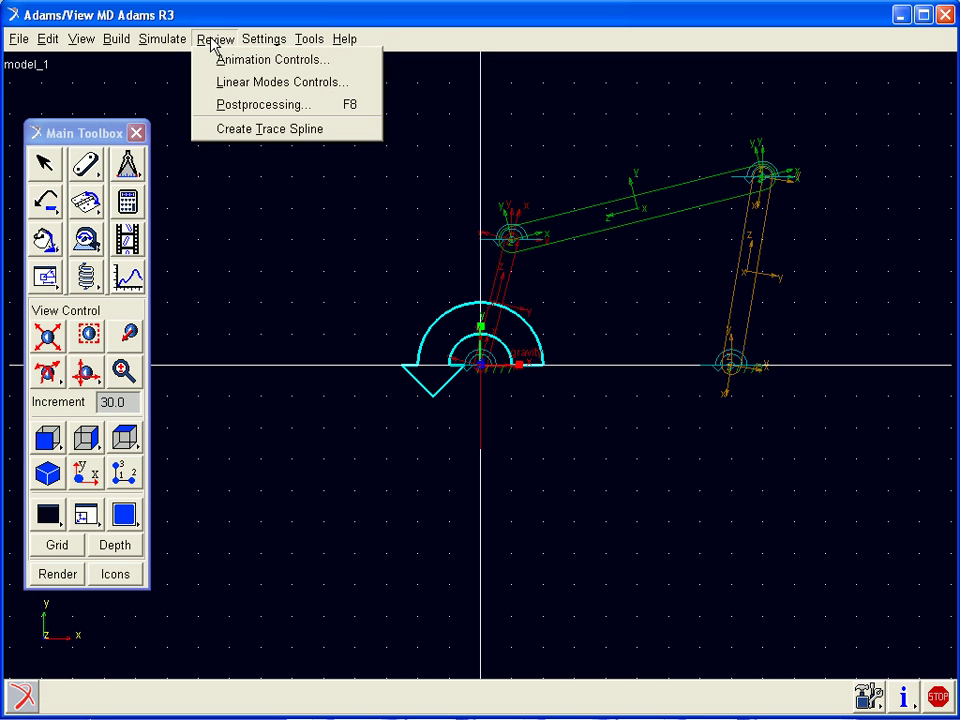
{"action": "left_click", "coordinate": [226, 106]}
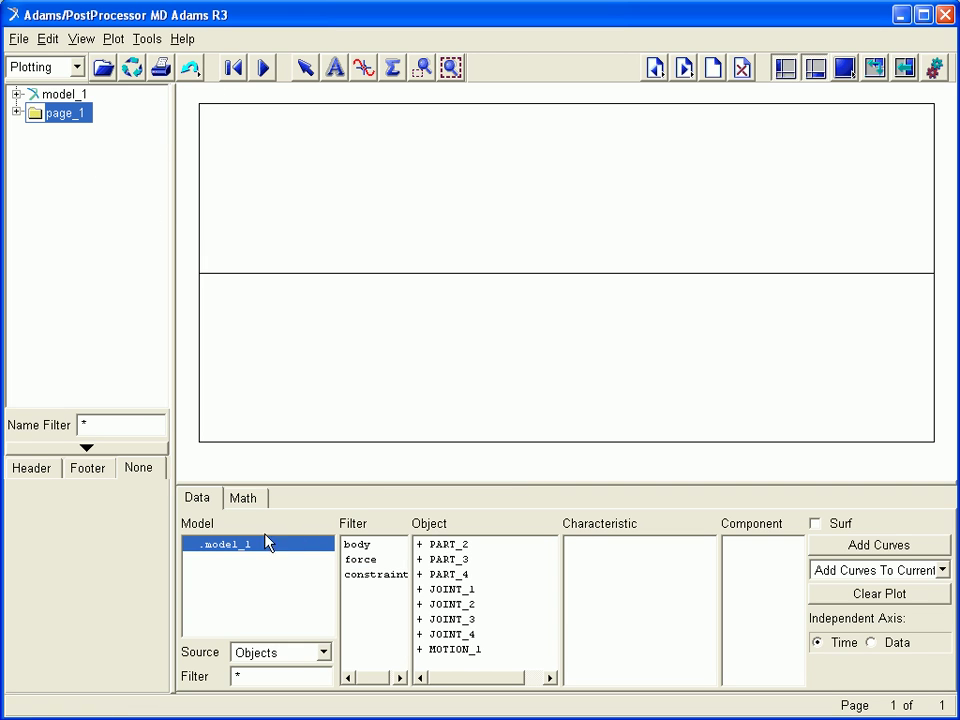
{"action": "left_click", "coordinate": [450, 636]}
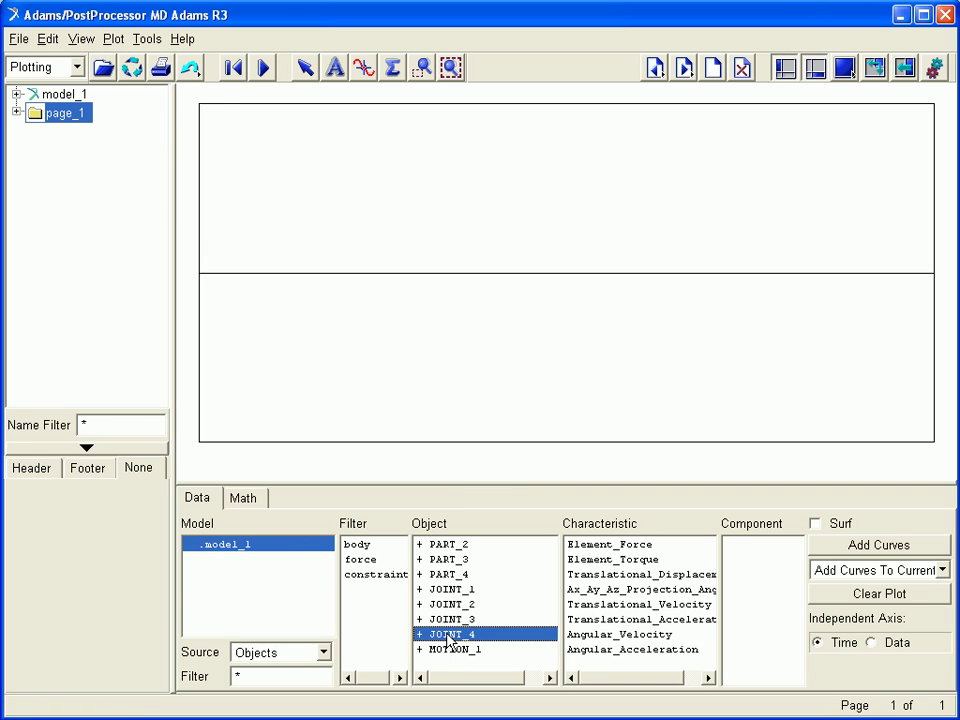
{"action": "left_click", "coordinate": [630, 590]}
{"action": "left_click", "coordinate": [733, 575]}
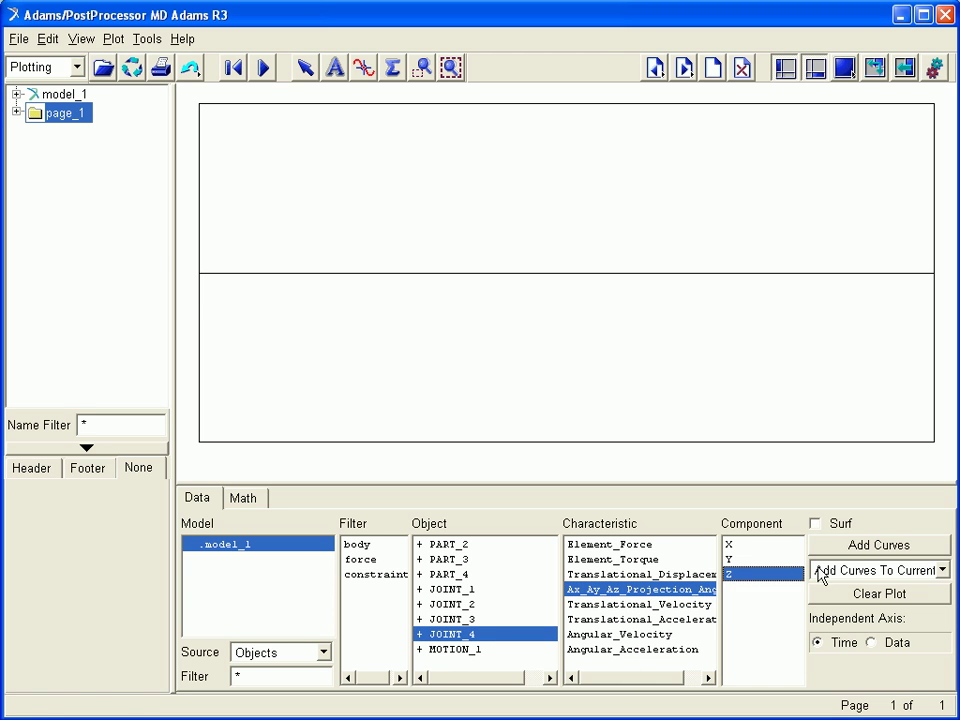
{"action": "left_click", "coordinate": [847, 547]}
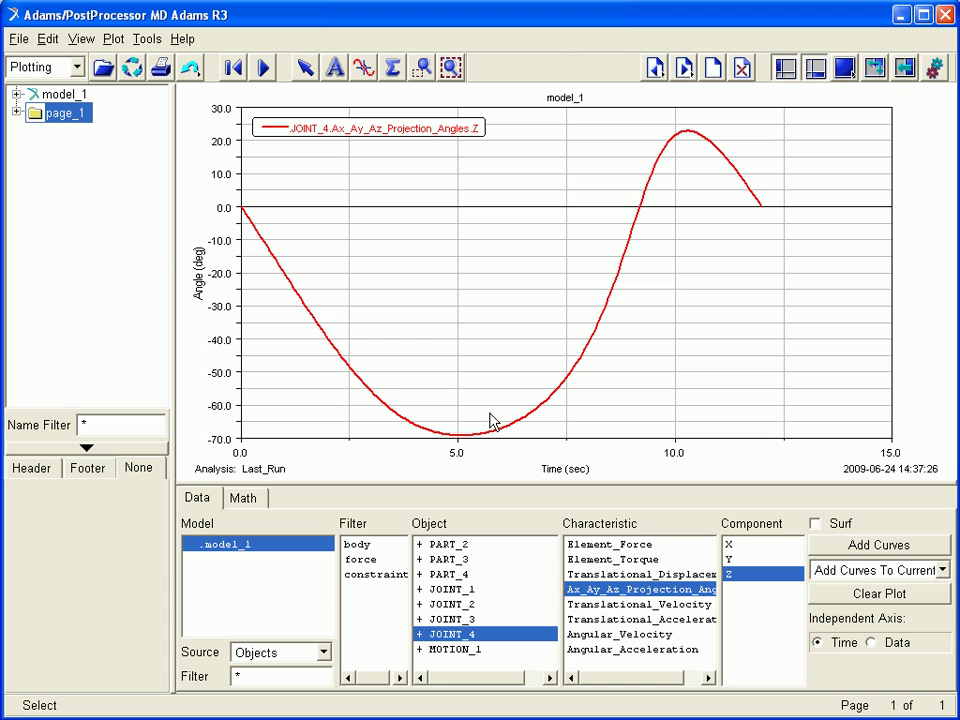
Step: Split the page into two side-by-side views and load the linkage animation into the empty view beside the plot
{"action": "left_click", "coordinate": [847, 77]}
{"action": "left_click", "coordinate": [897, 89]}
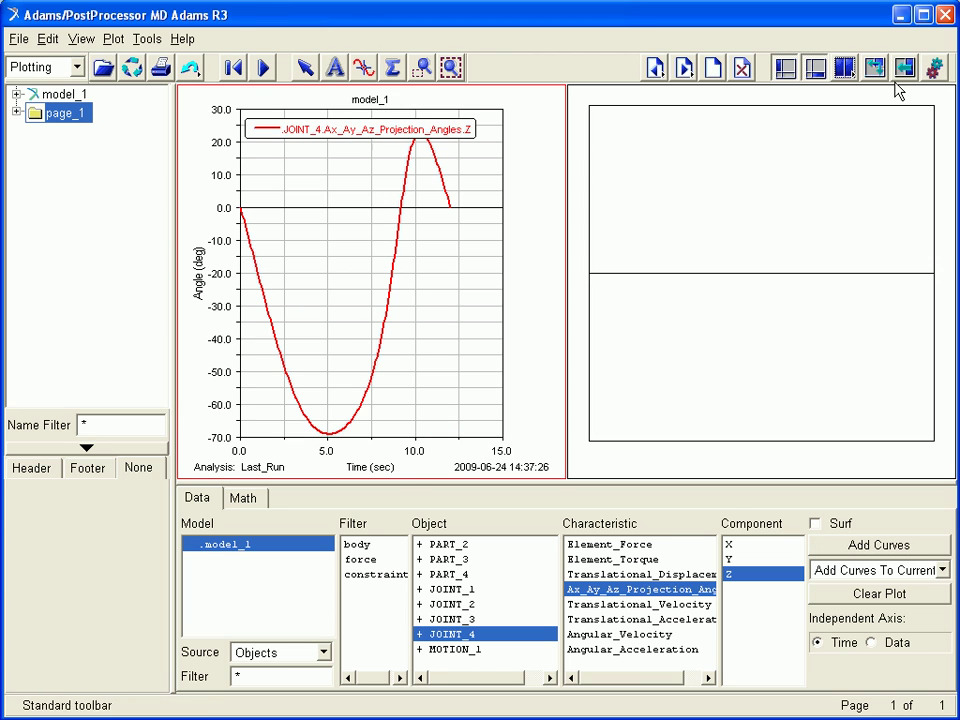
{"action": "right_click", "coordinate": [660, 380]}
{"action": "left_click", "coordinate": [688, 498]}
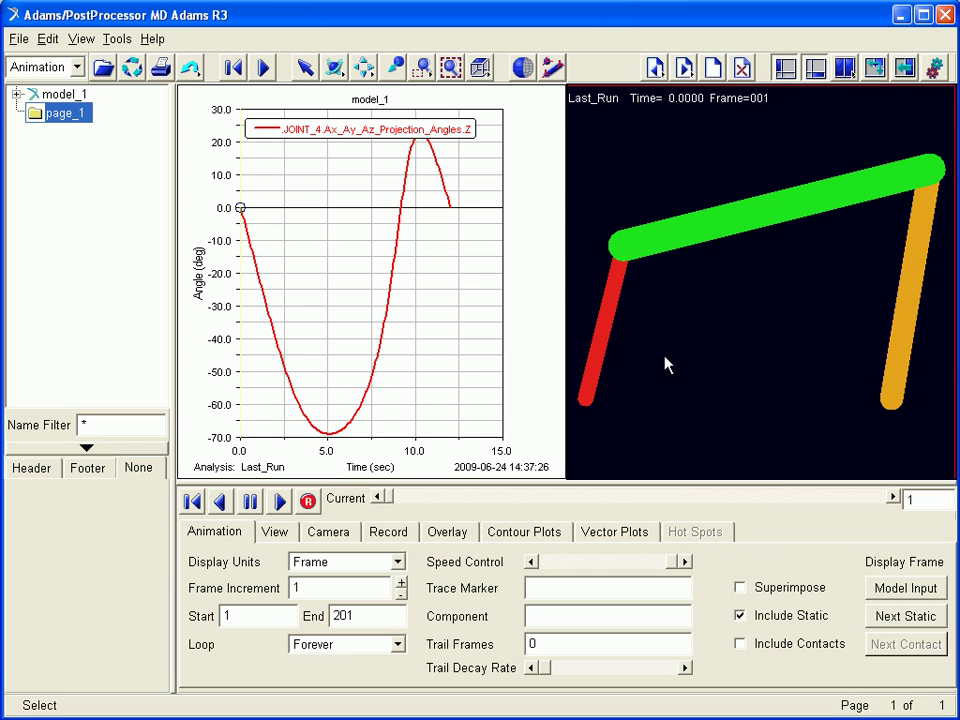
Step: Play the animation alongside the angle curve, pause and scrub it to frame 152, and return to the modeling environment
{"action": "left_click", "coordinate": [280, 502]}
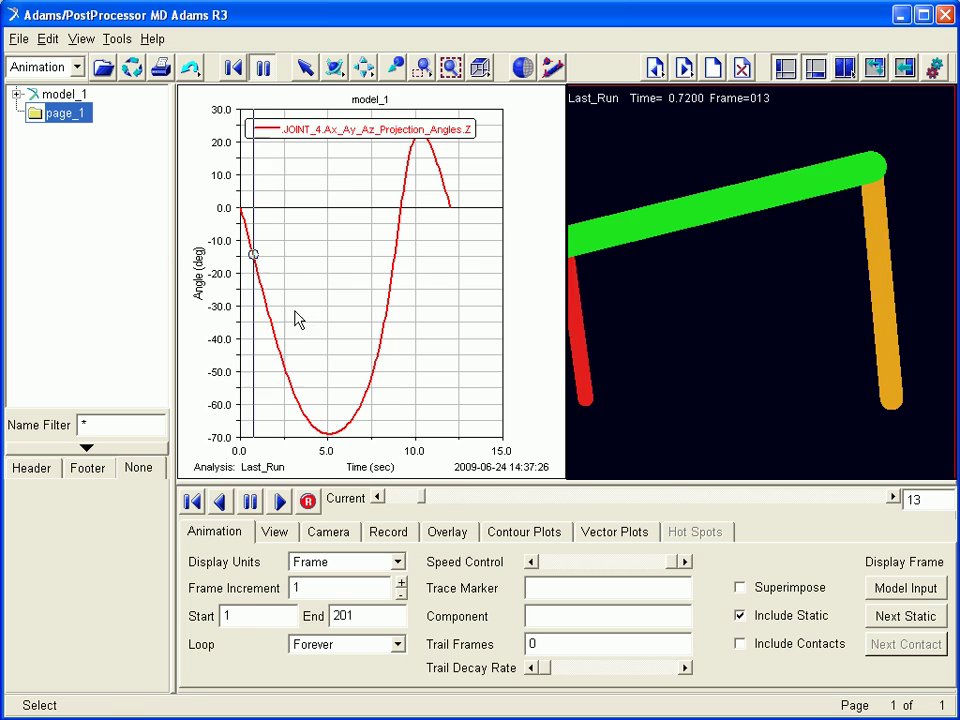
{"action": "left_click", "coordinate": [250, 502]}
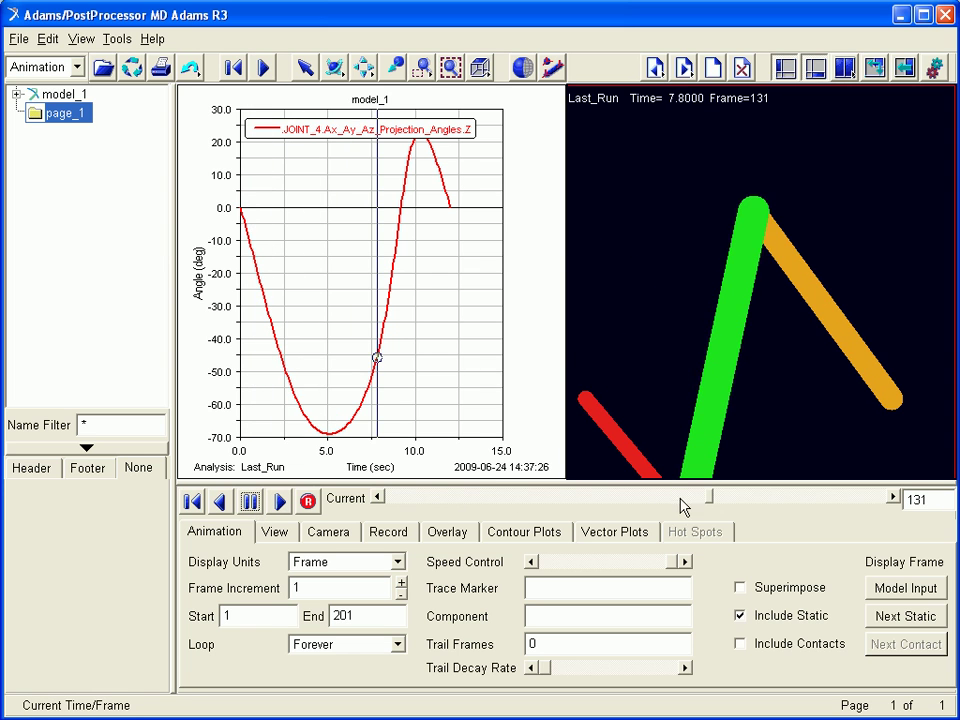
{"action": "left_click_drag", "start_coordinate": [712, 499], "coordinate": [761, 470]}
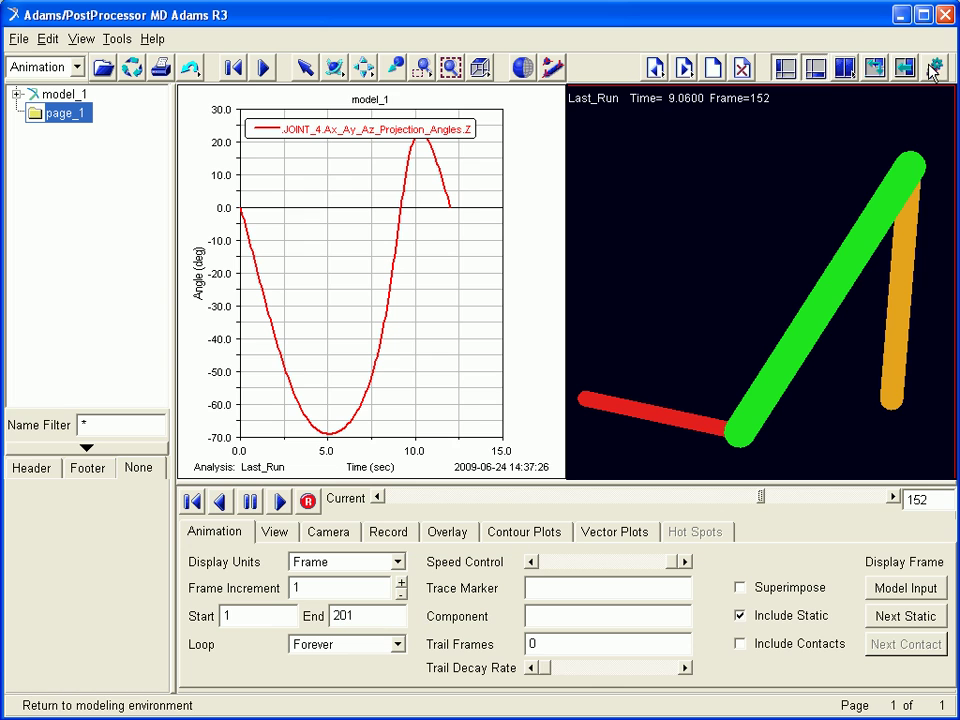
{"action": "left_click", "coordinate": [684, 67]}
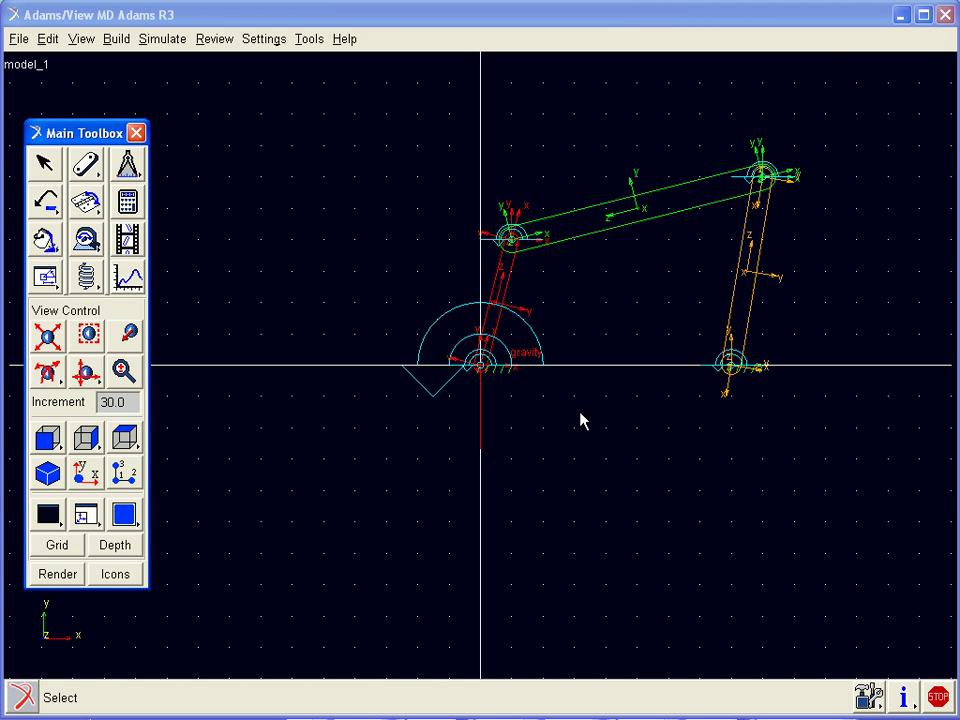